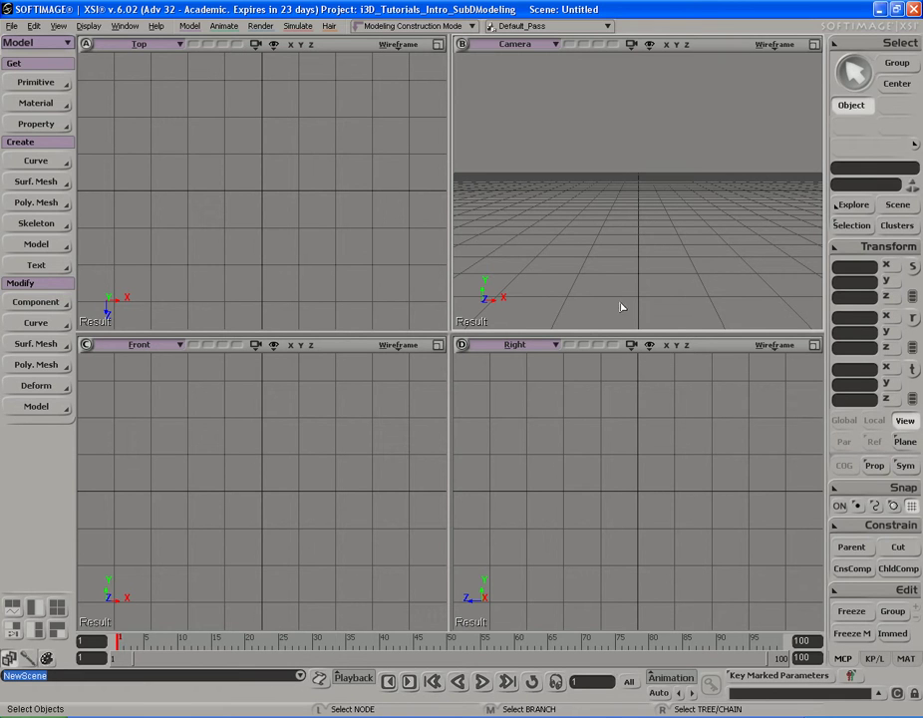
Add a polygon-mesh cube to the scene and close its property page
left_click(61, 86)
mouse_move(140, 109)
left_click(244, 120)
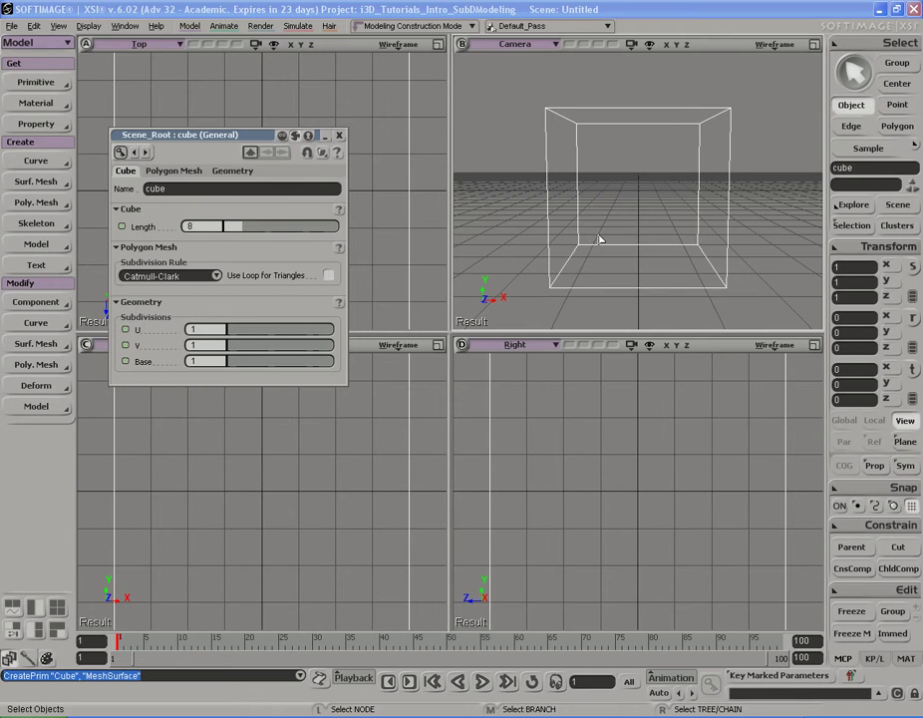
left_click(339, 137)
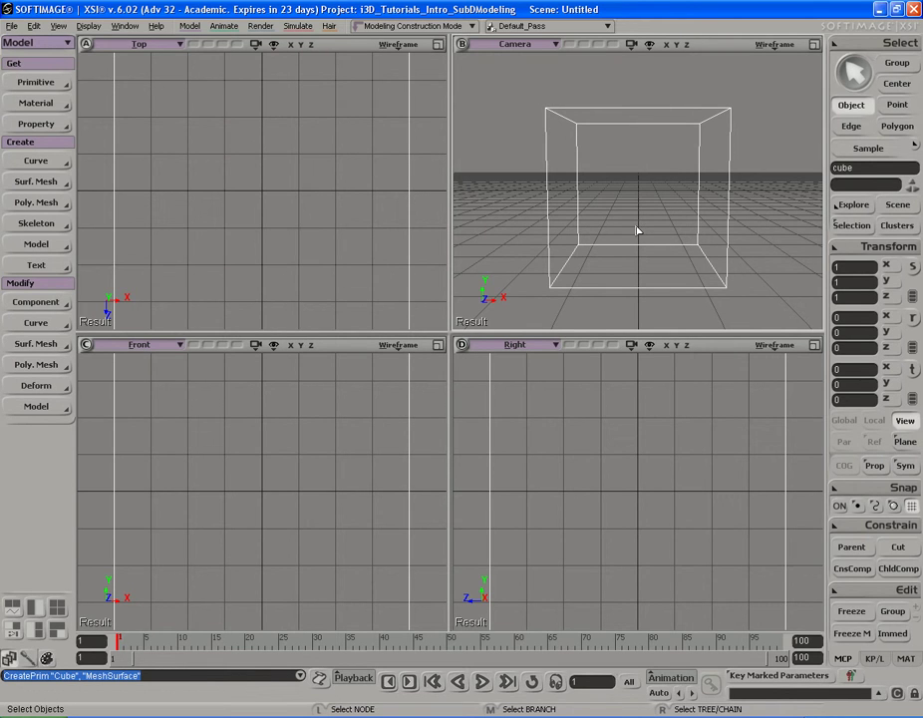
Maximize the Camera viewport, orbit to a three-quarter view and switch the display to Shaded
key("F12")
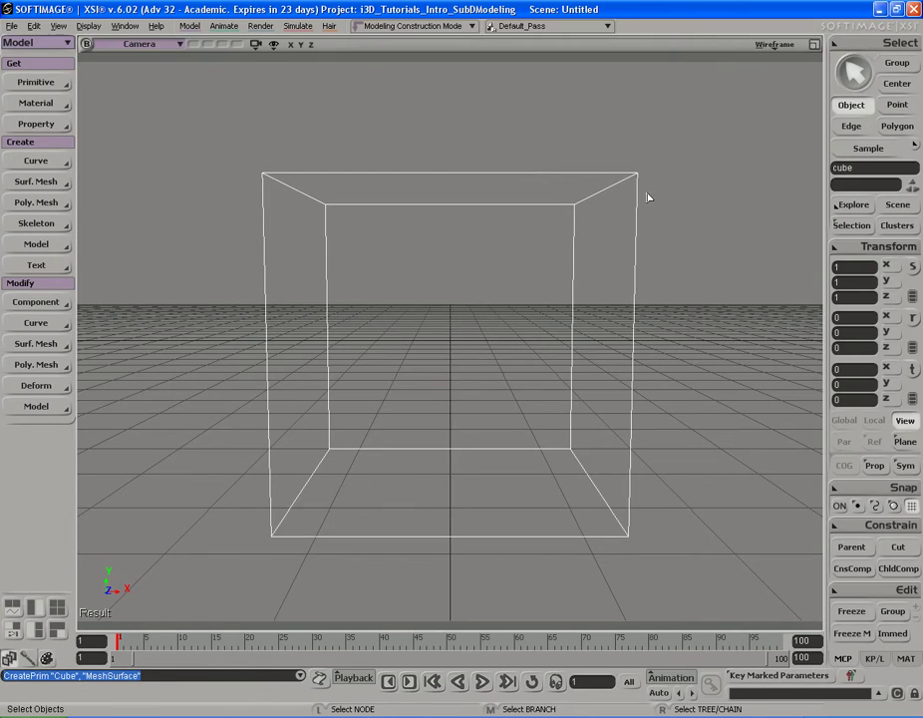
key("s")
right_click_drag(651, 228, 600, 254)
left_click(774, 44)
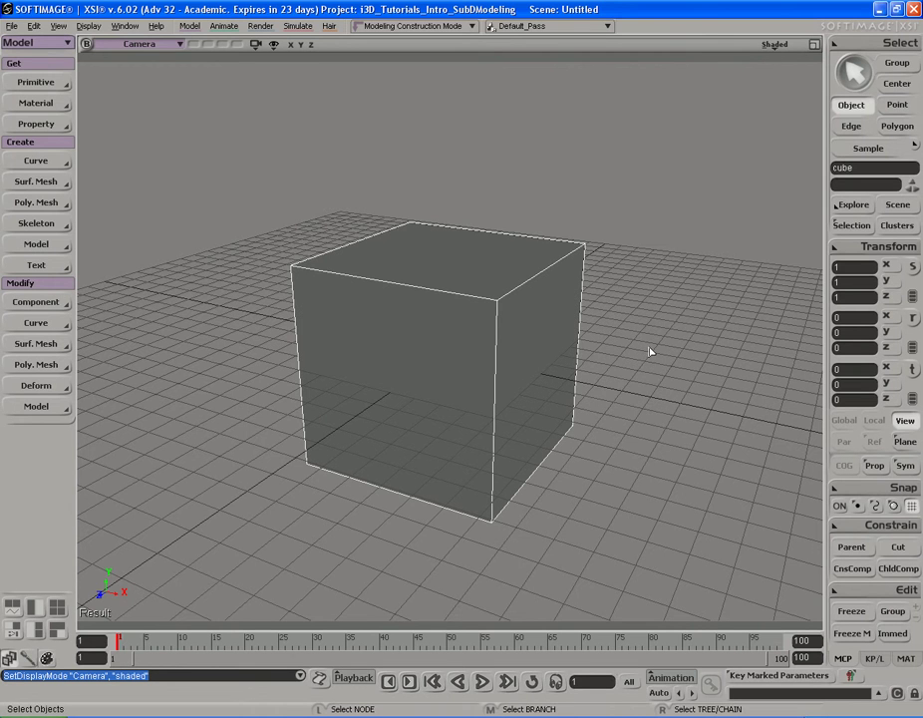
key("s")
right_click_drag(616, 361, 492, 326)
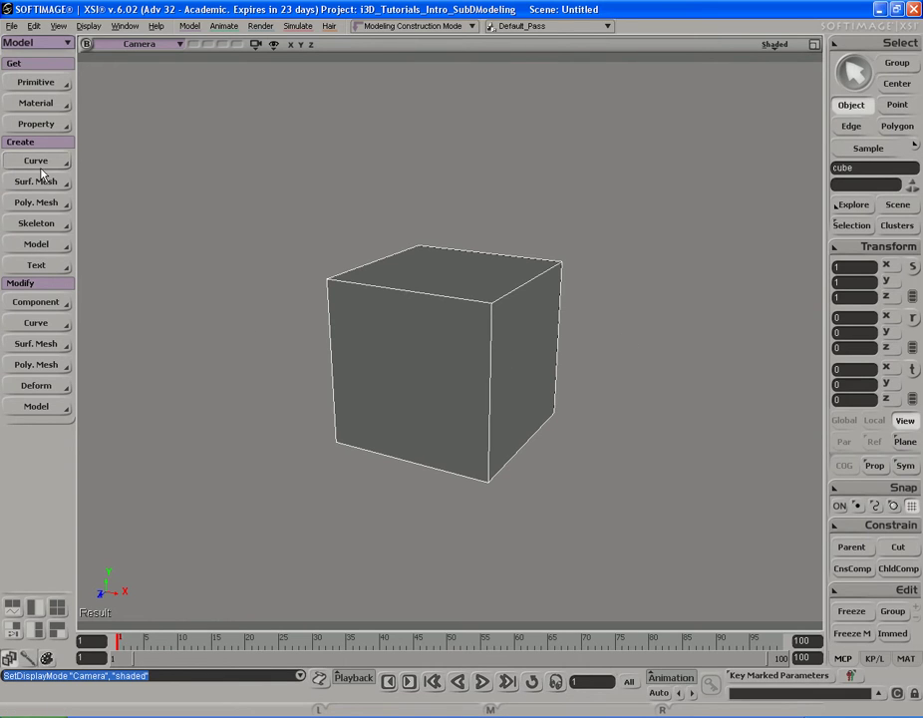
Apply a level-1 Catmull-Clark subdivision to the cube and view the smoothed mesh
left_click(30, 202)
left_click(109, 384)
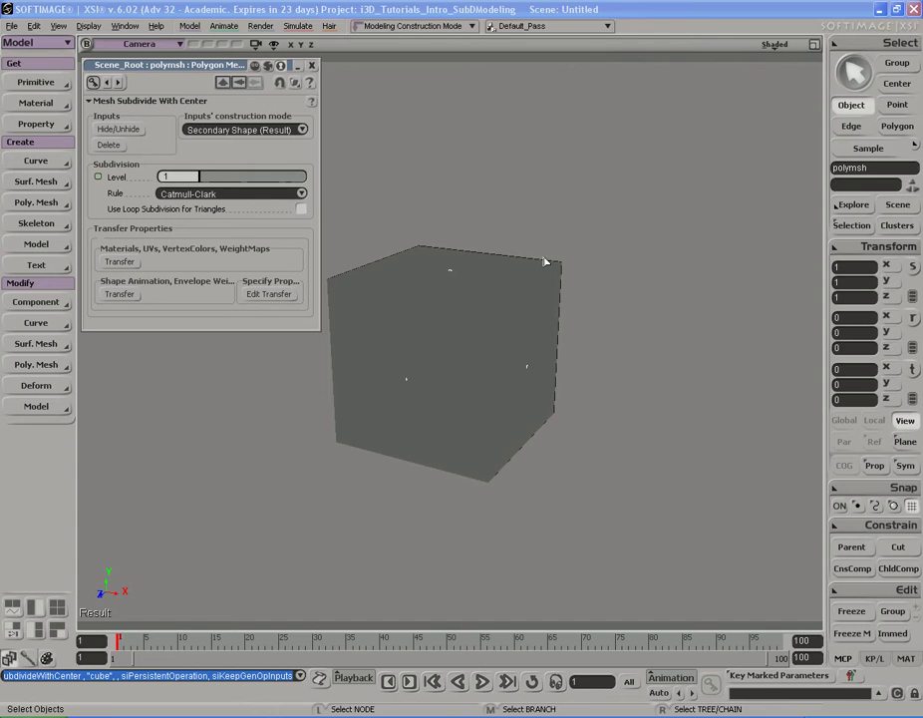
key("s")
left_click_drag(497, 251, 548, 245)
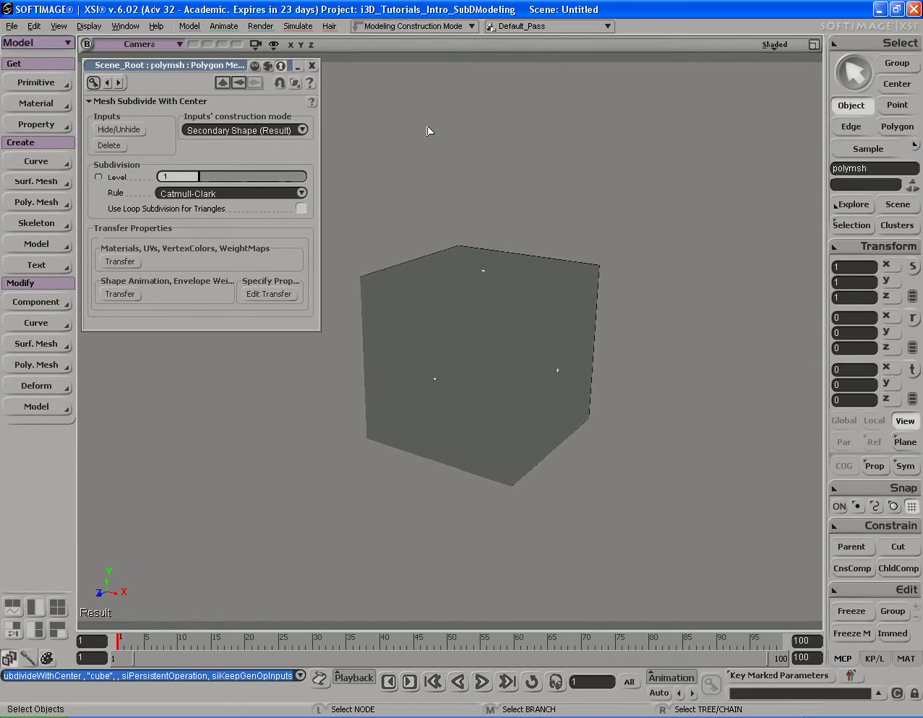
left_click(118, 129)
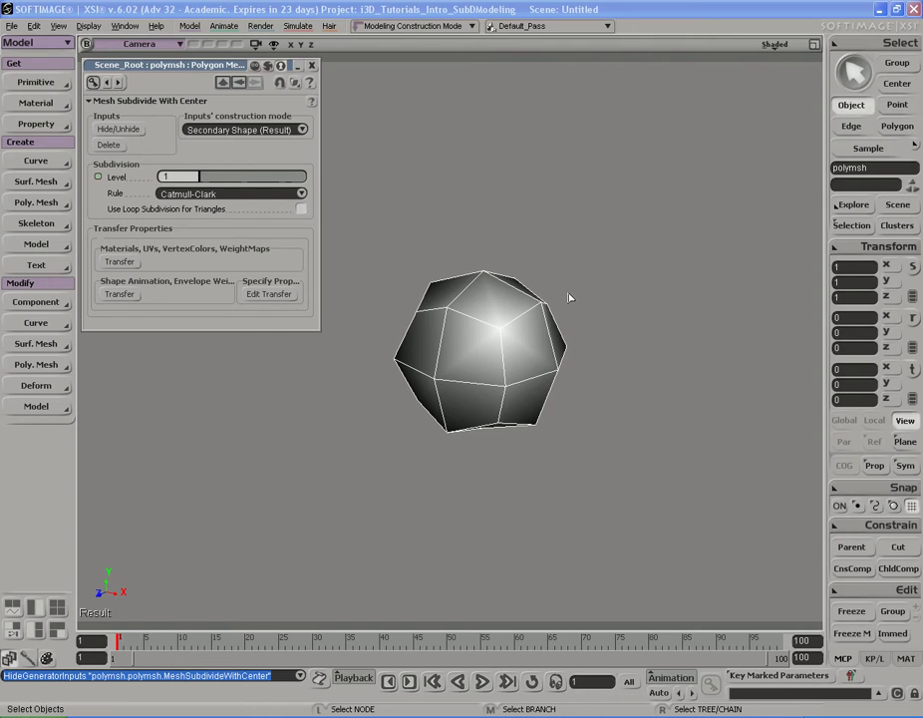
key("s")
right_click_drag(569, 297, 554, 271)
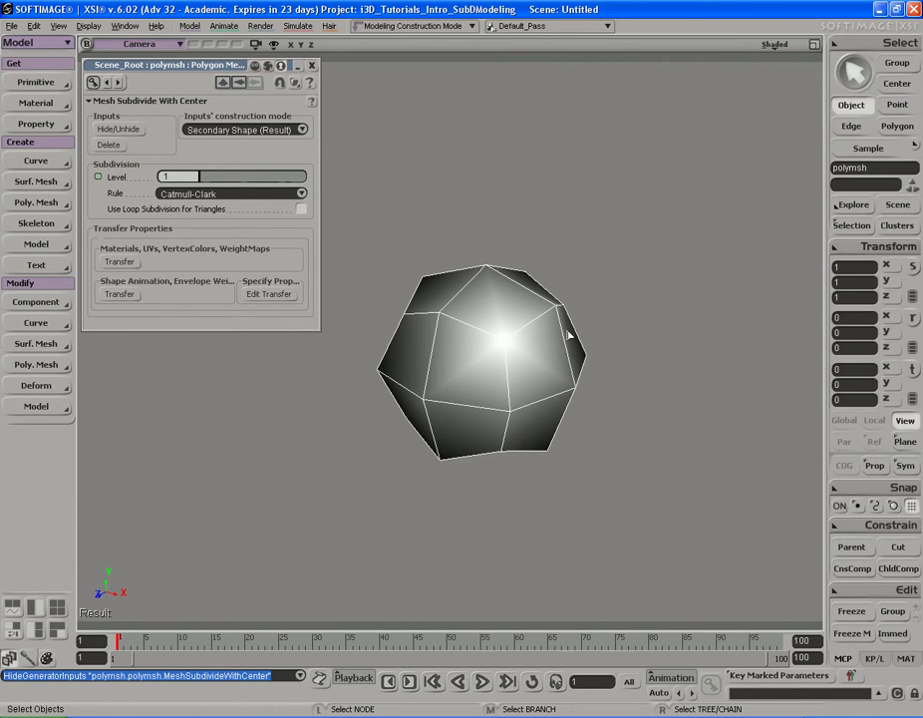
key("s")
middle_click_drag(569, 336, 517, 327)
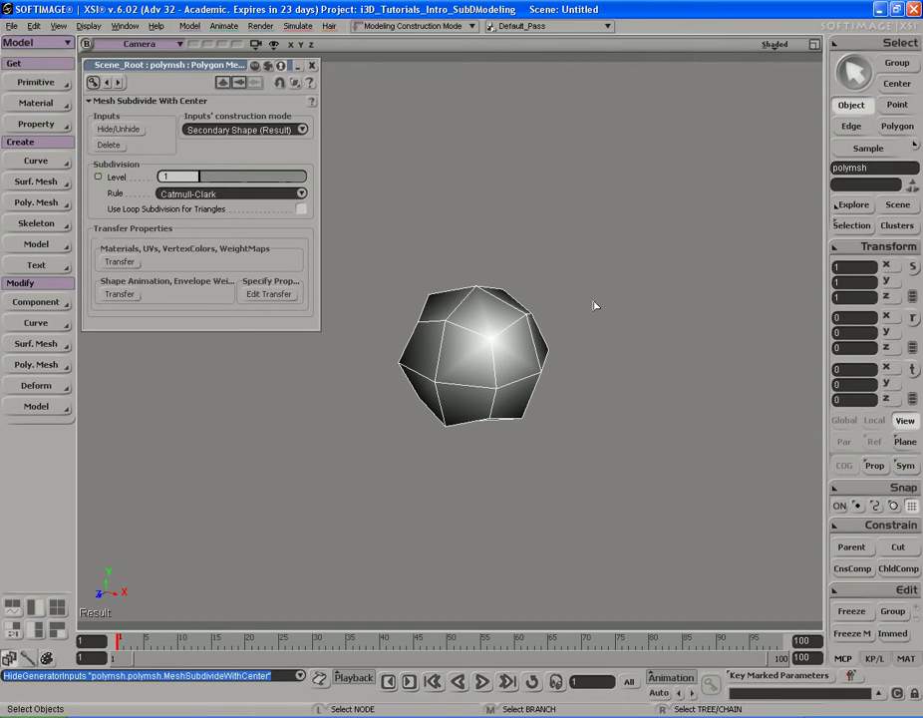
Toggle Hide/Unhide to compare the mesh with the cube, leaving the base cube shown
left_click(117, 128)
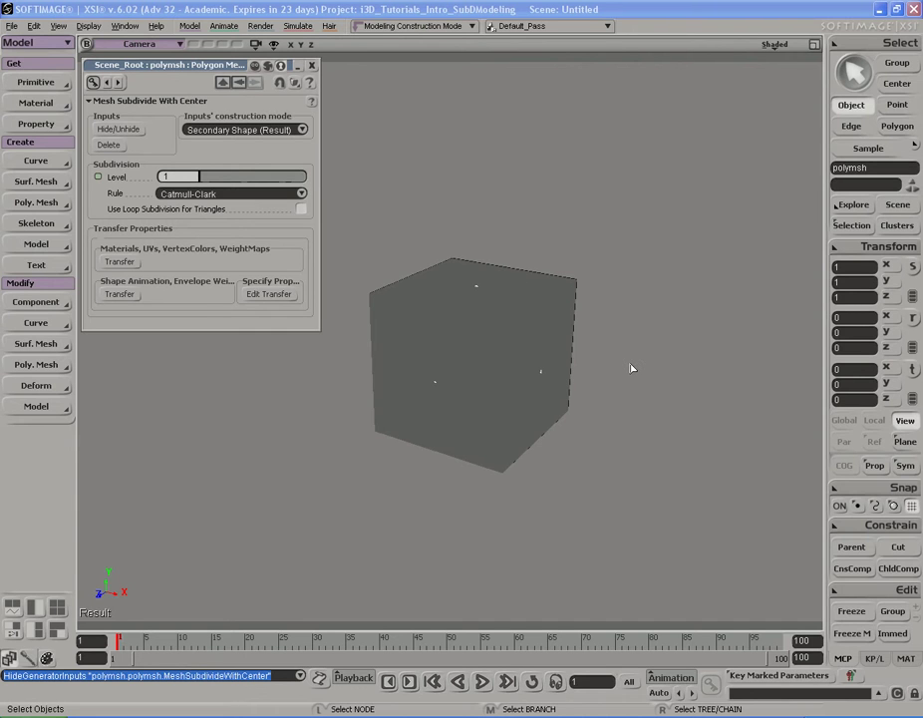
left_click(128, 128)
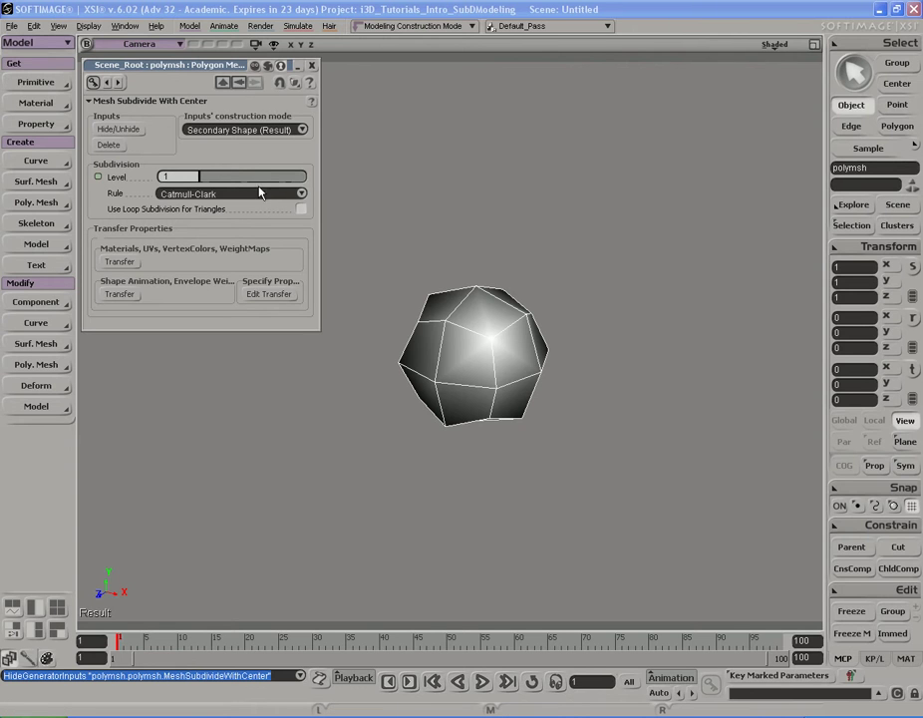
left_click(137, 130)
left_click(138, 131)
left_click(137, 130)
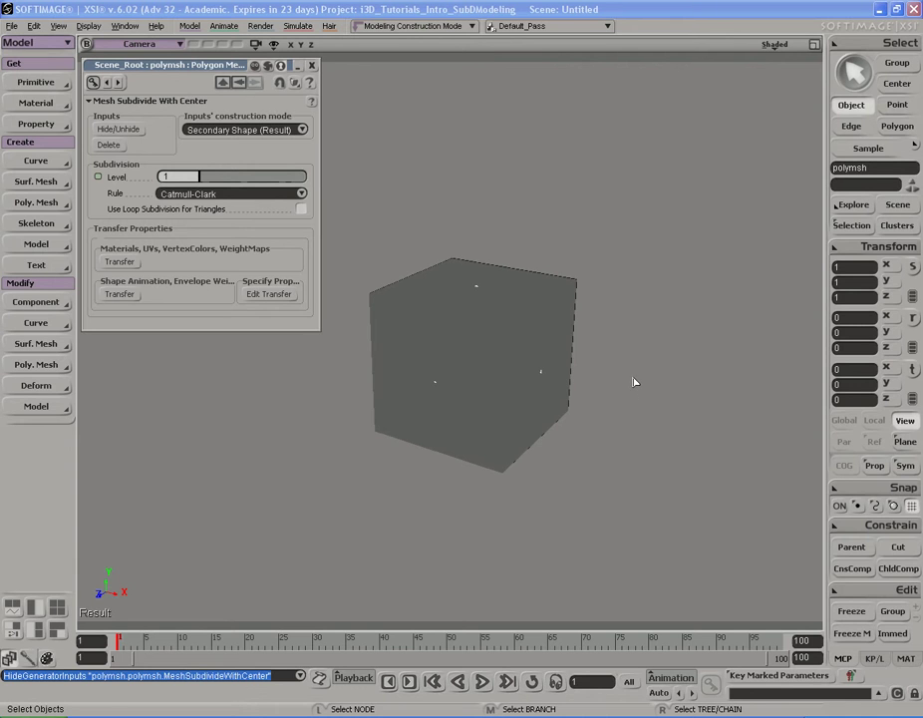
key("s")
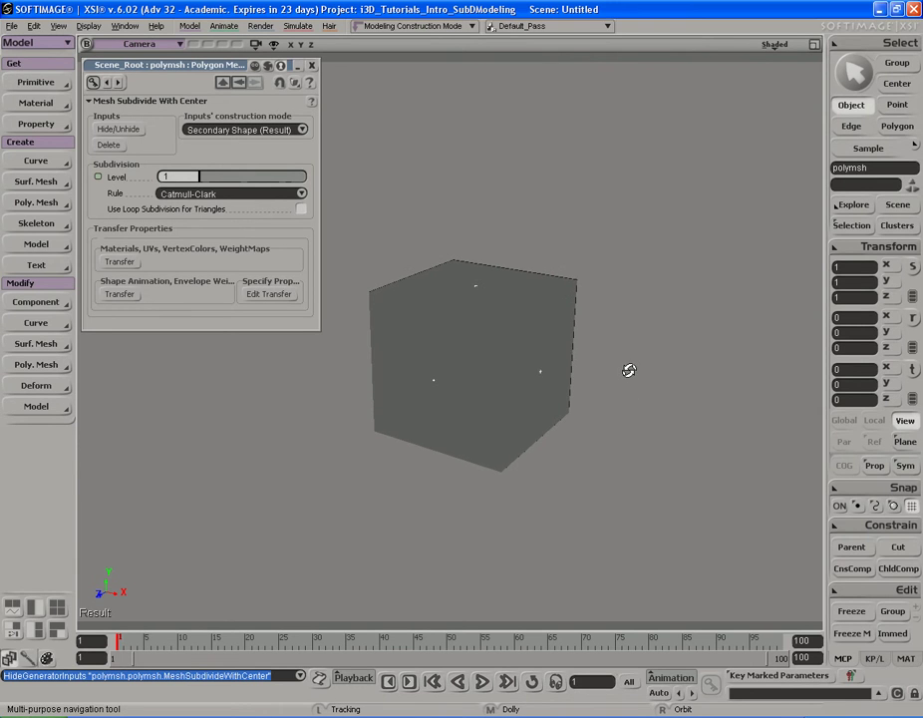
right_click_drag(628, 372, 635, 371)
key("space")
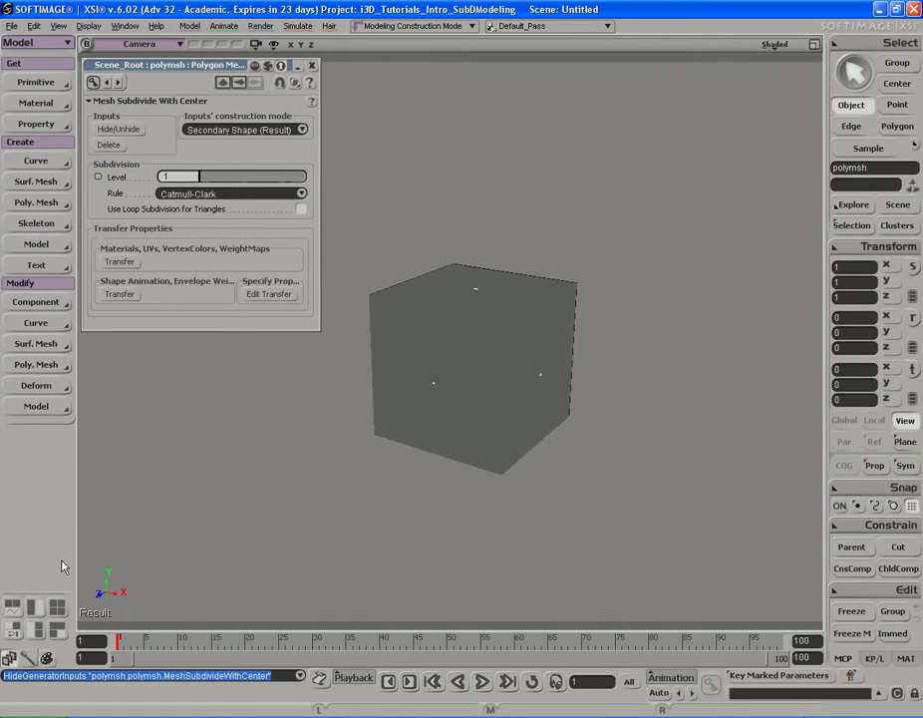
Switch the left toolbar from painting tools to the Wire Colors/Display Types palette
left_click(28, 659)
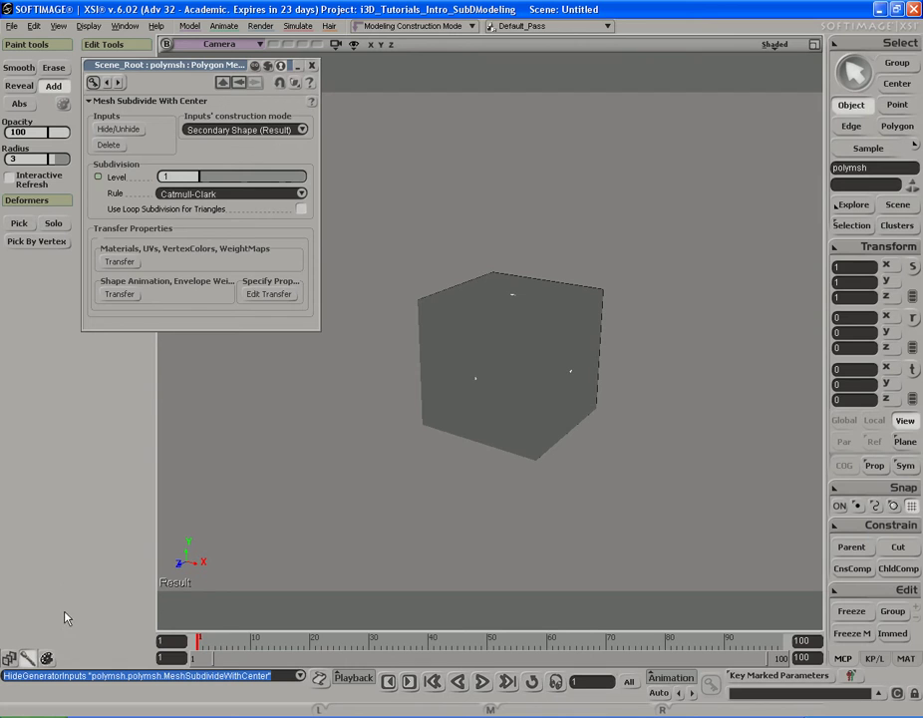
left_click(46, 662)
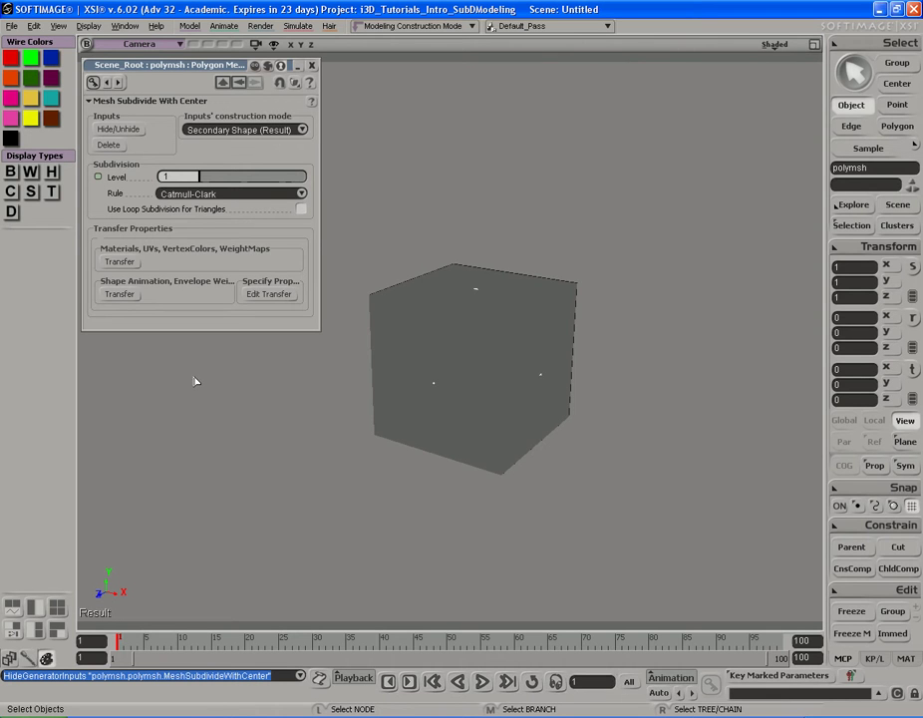
left_click(774, 45)
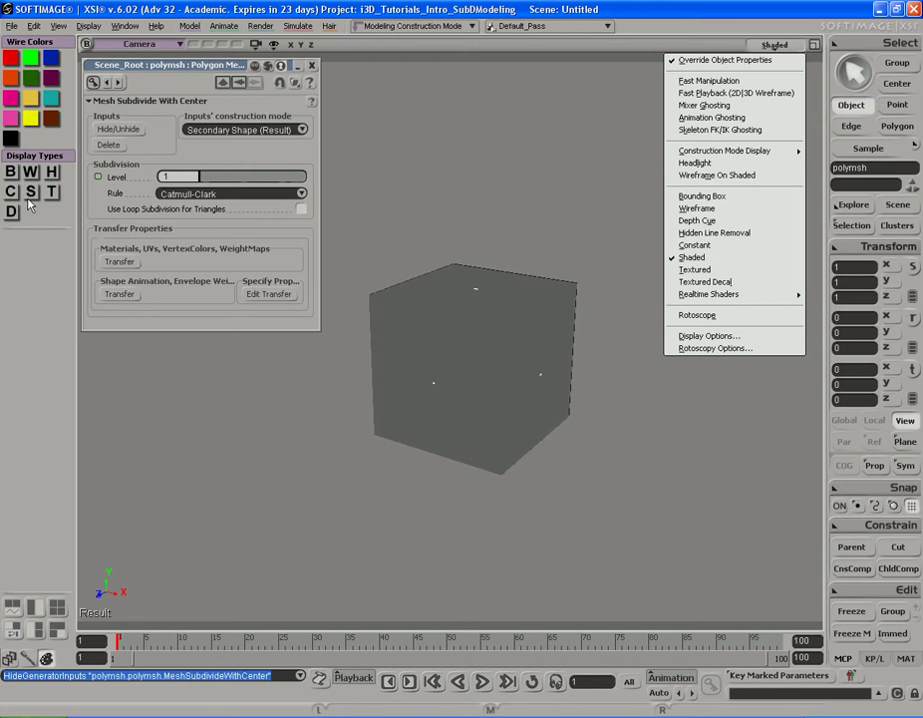
left_click(561, 209)
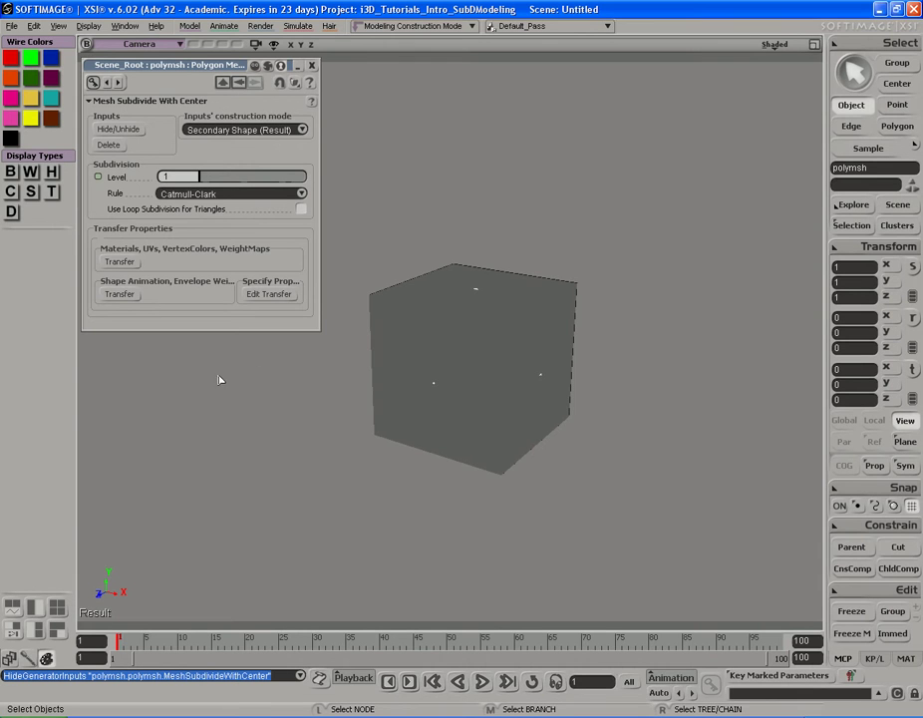
Deselect the cube, then set its display type to wireframe with the W Display Type button
left_click(263, 395)
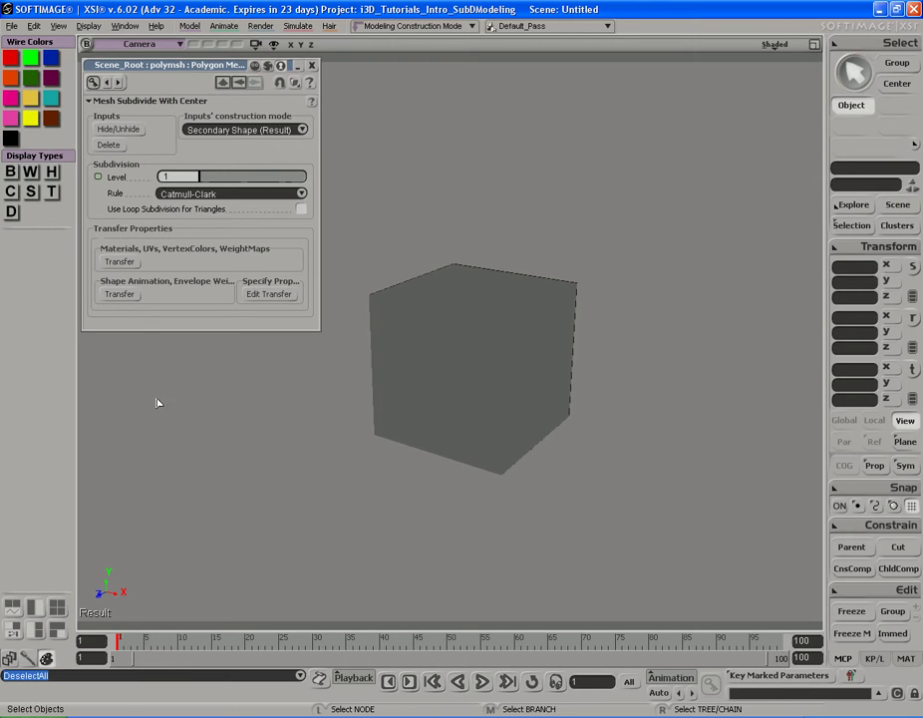
left_click(31, 173)
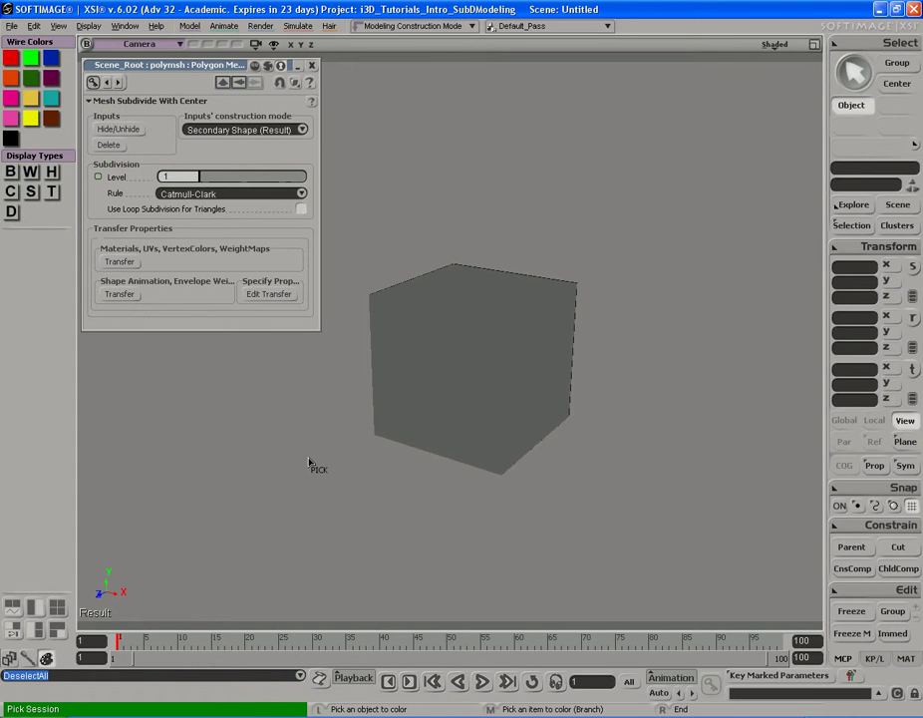
left_click(469, 401)
right_click(470, 411)
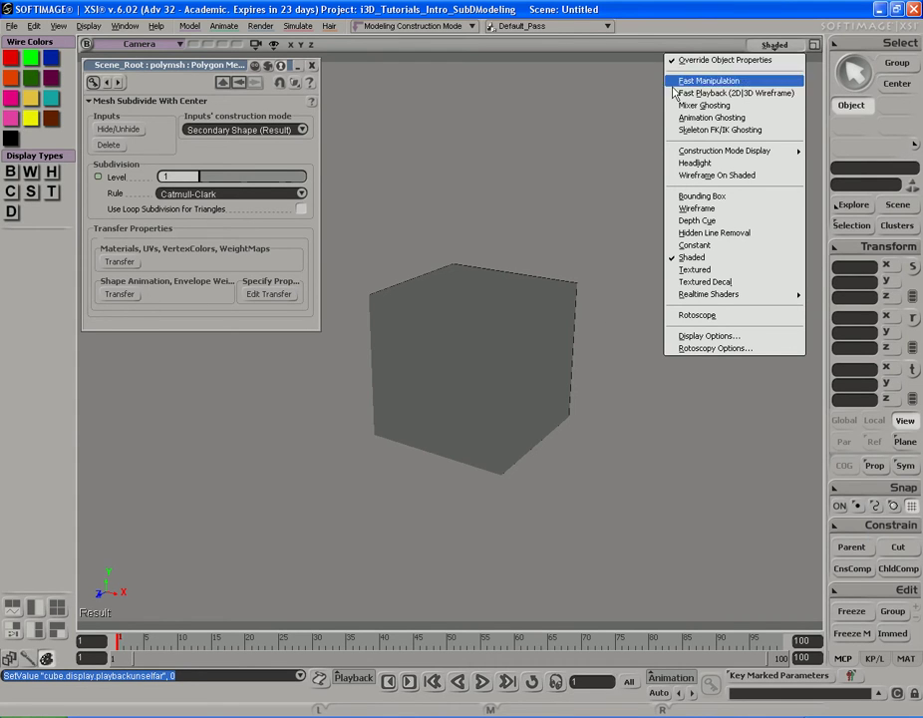
Enable Override Object Properties so the cube's wireframe cage surrounds the smooth mesh, then select the mesh
left_click(698, 61)
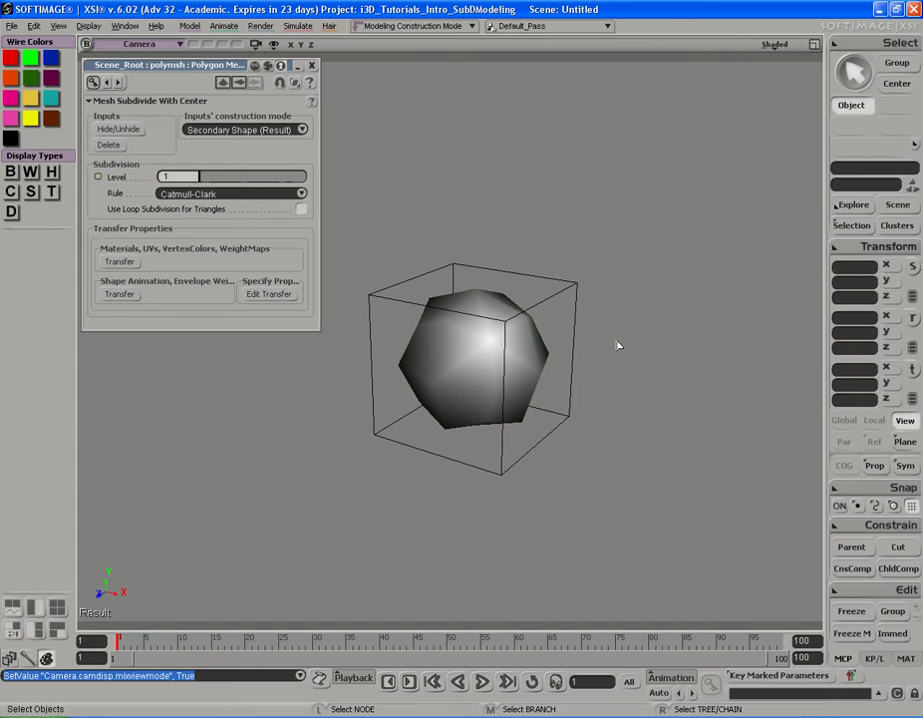
key("s")
mouse_move(618, 345)
right_mouse_down()
mouse_move(604, 352)
mouse_move(616, 344)
mouse_move(611, 329)
mouse_move(577, 377)
mouse_move(583, 430)
mouse_move(589, 353)
mouse_move(616, 352)
mouse_move(546, 355)
mouse_move(653, 344)
mouse_move(637, 350)
mouse_move(643, 340)
mouse_move(604, 371)
mouse_move(617, 359)
mouse_move(602, 359)
mouse_move(602, 340)
mouse_move(618, 337)
right_mouse_up()
left_click(525, 358)
key("s")
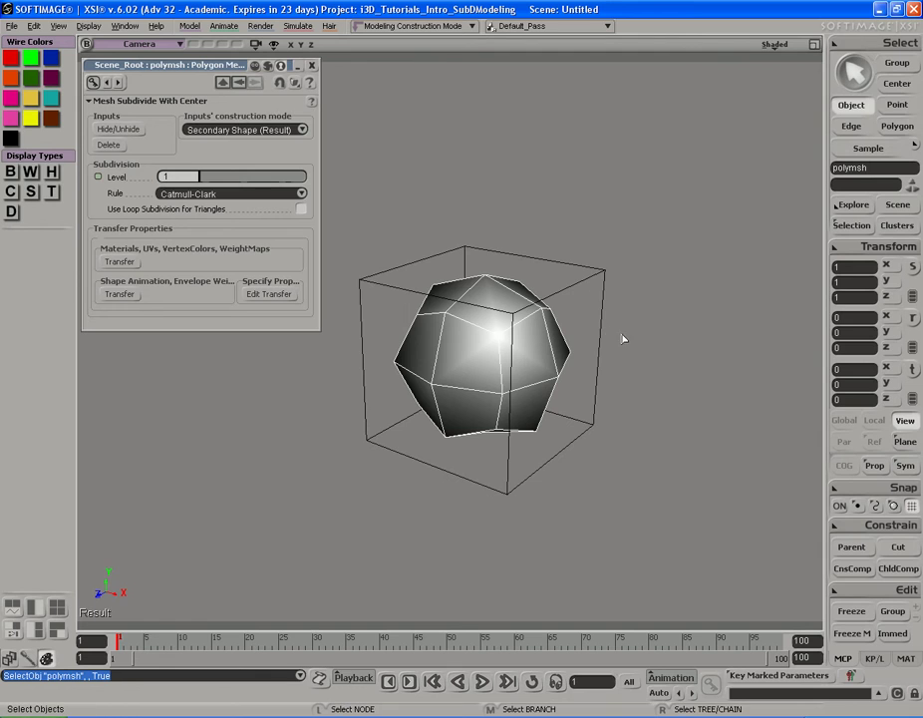
Reset the cube's display type to Default, turning it back into a solid grey cube
left_click(601, 319)
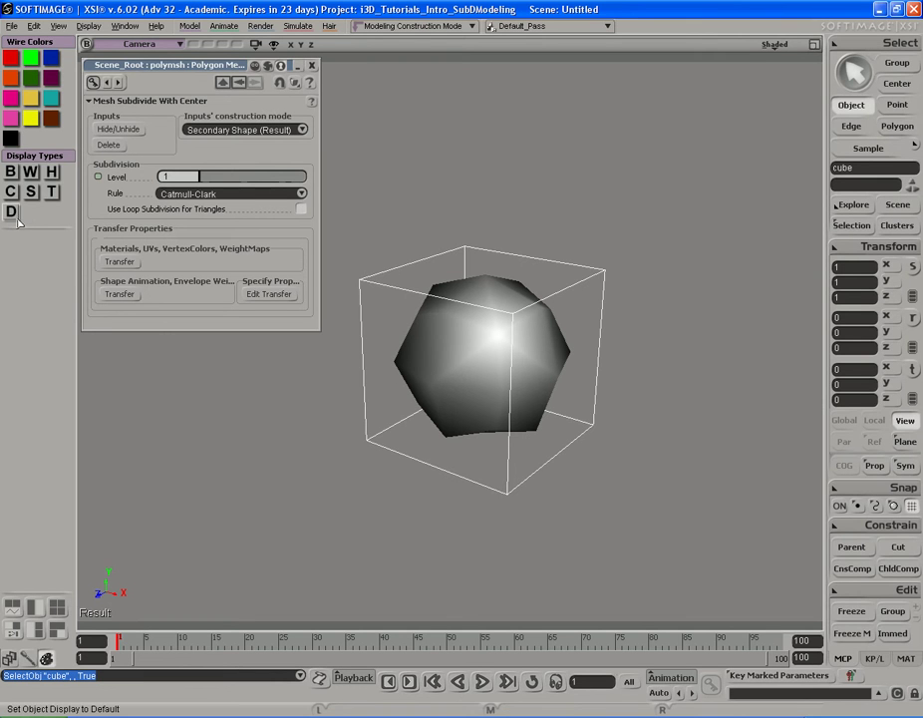
left_click(11, 140)
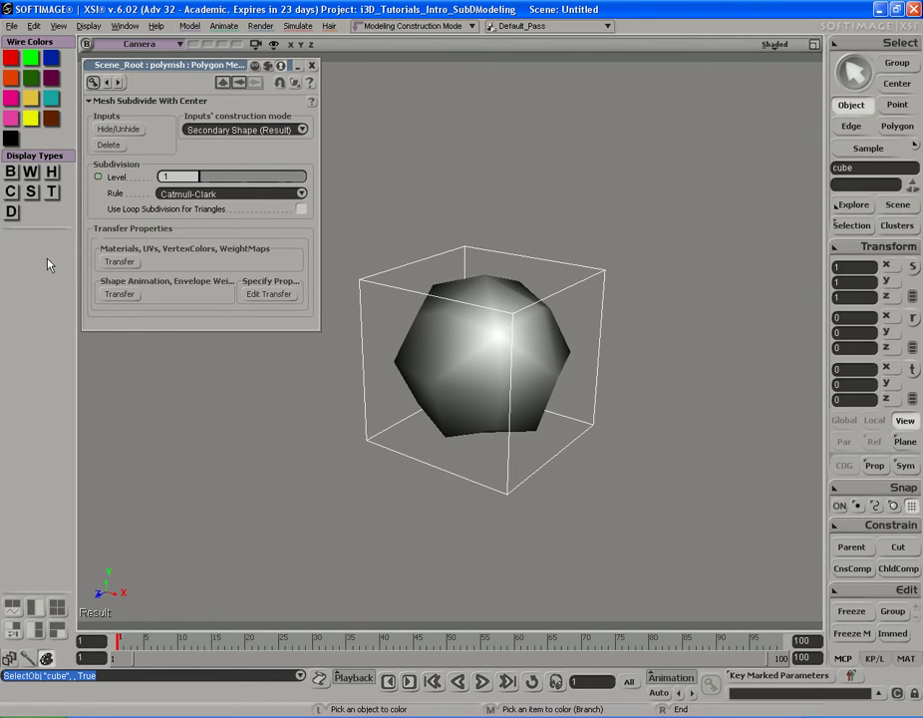
left_click_drag(317, 403, 386, 501)
right_click(386, 500)
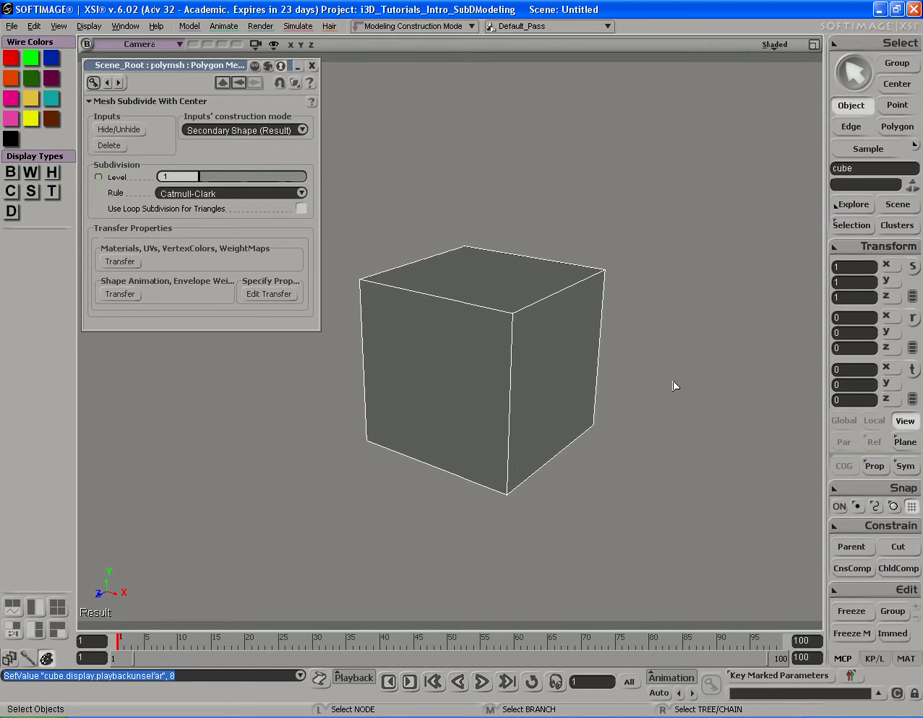
Open the cube's Display property editor from the explorer and move it aside
left_click(853, 227)
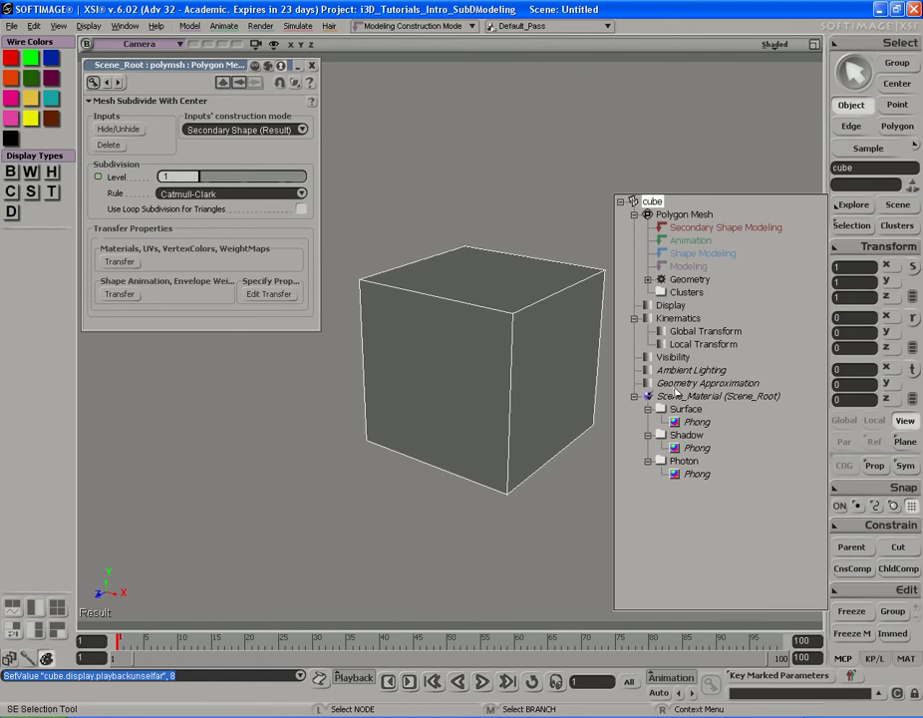
left_click(664, 307)
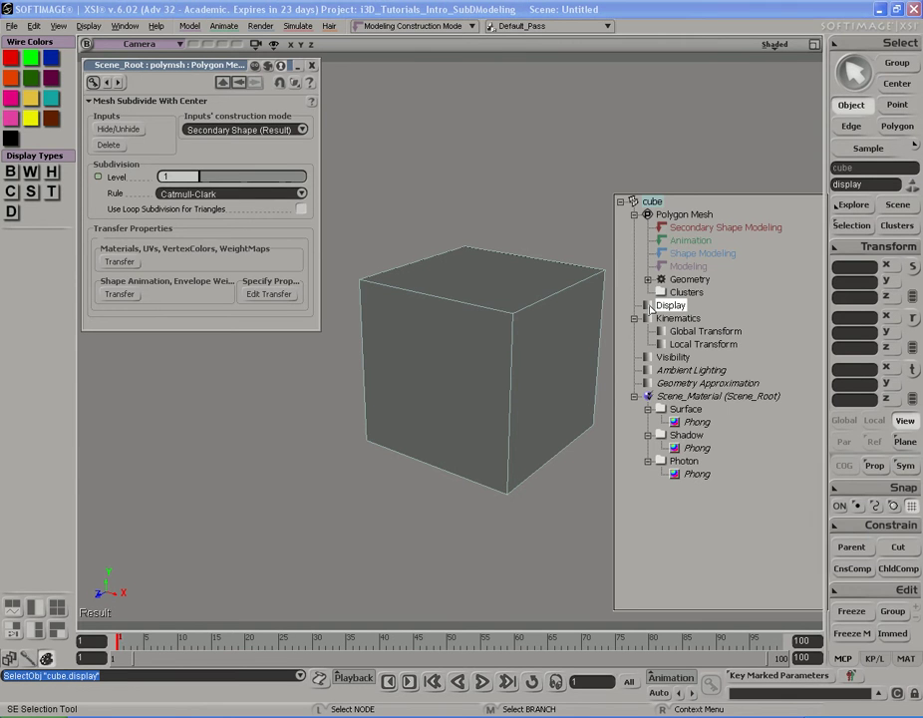
left_click(649, 308)
left_click_drag(211, 141, 678, 66)
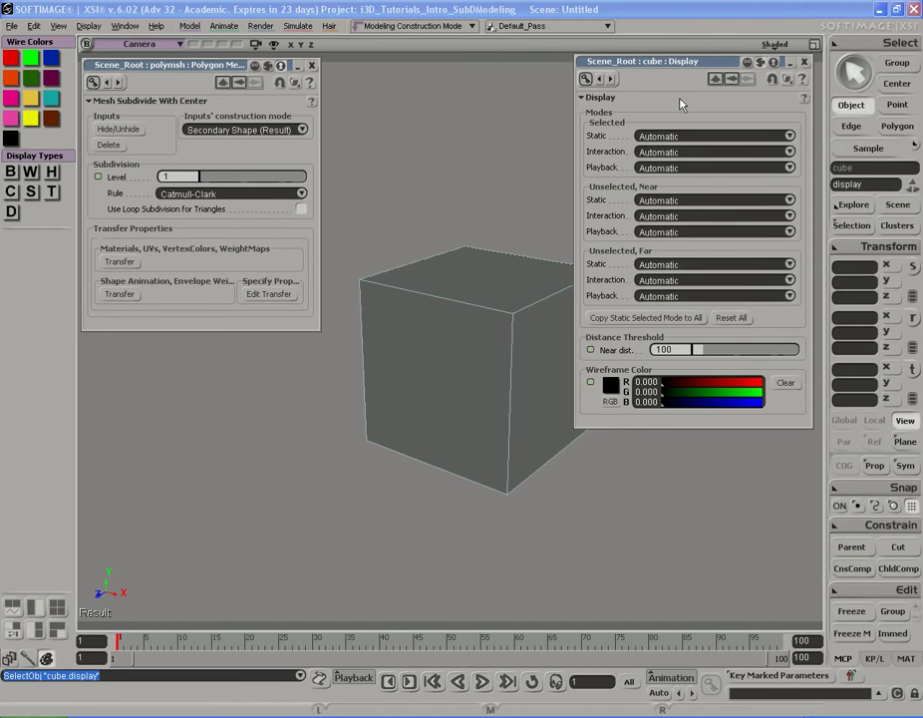
Set the cube's Selected Static display mode to WireFrame and check the cage in the view
left_click_drag(674, 66, 717, 69)
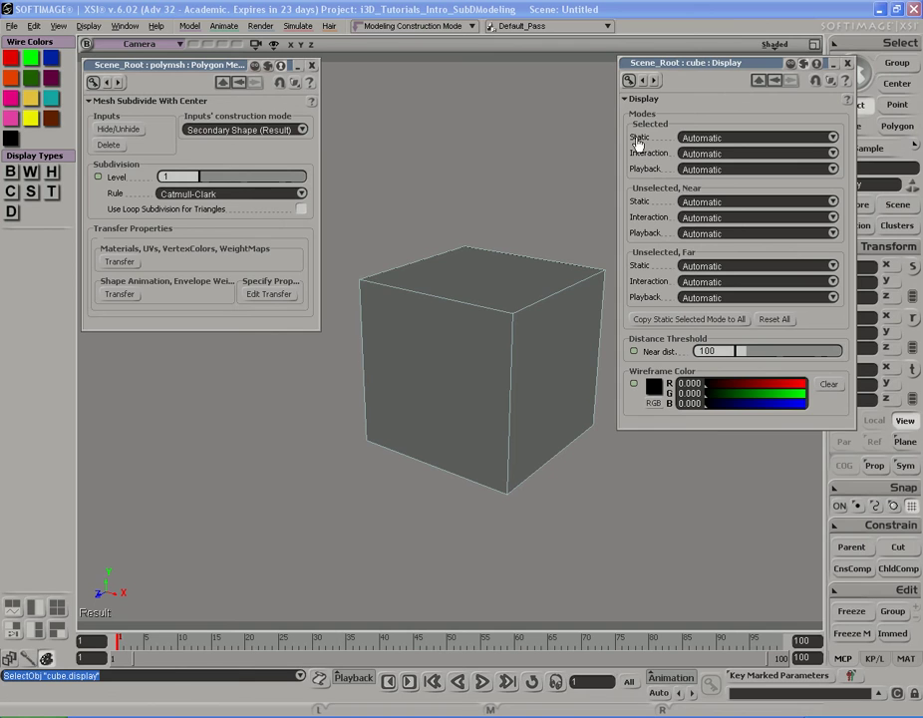
left_click(750, 137)
left_click(750, 167)
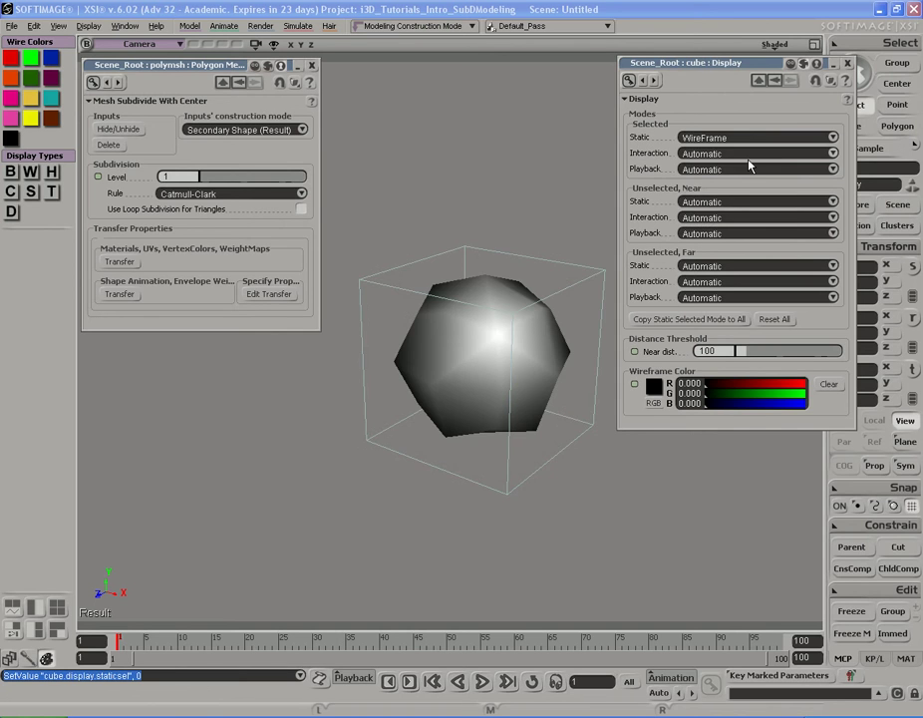
key("s")
mouse_move(518, 373)
right_mouse_down()
mouse_move(489, 386)
mouse_move(528, 386)
mouse_move(528, 340)
right_mouse_up()
left_click(530, 349)
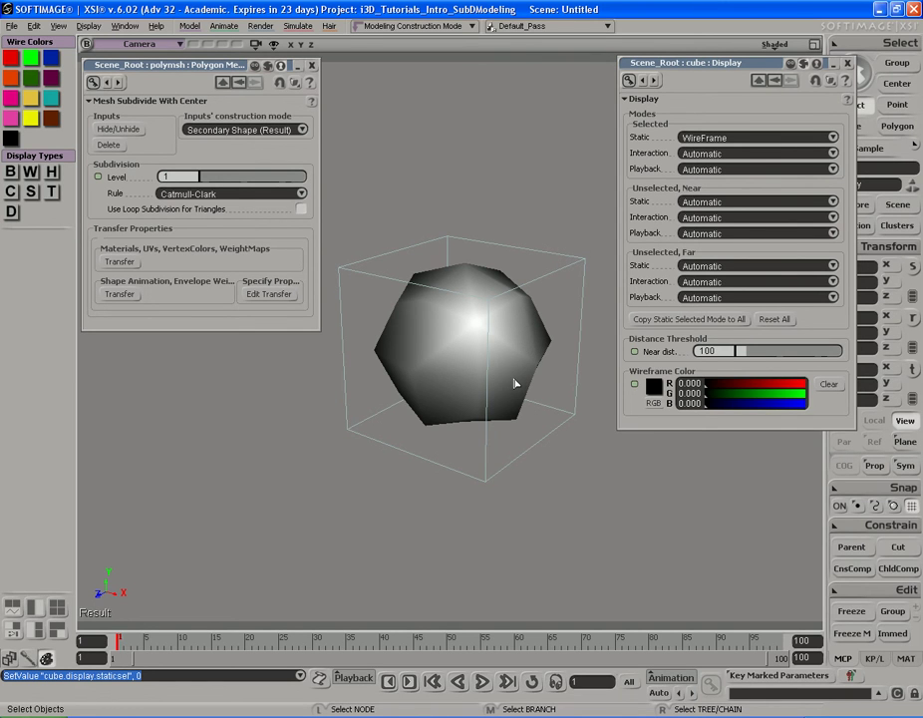
key("s")
left_click_drag(519, 392, 536, 376)
key("plus")
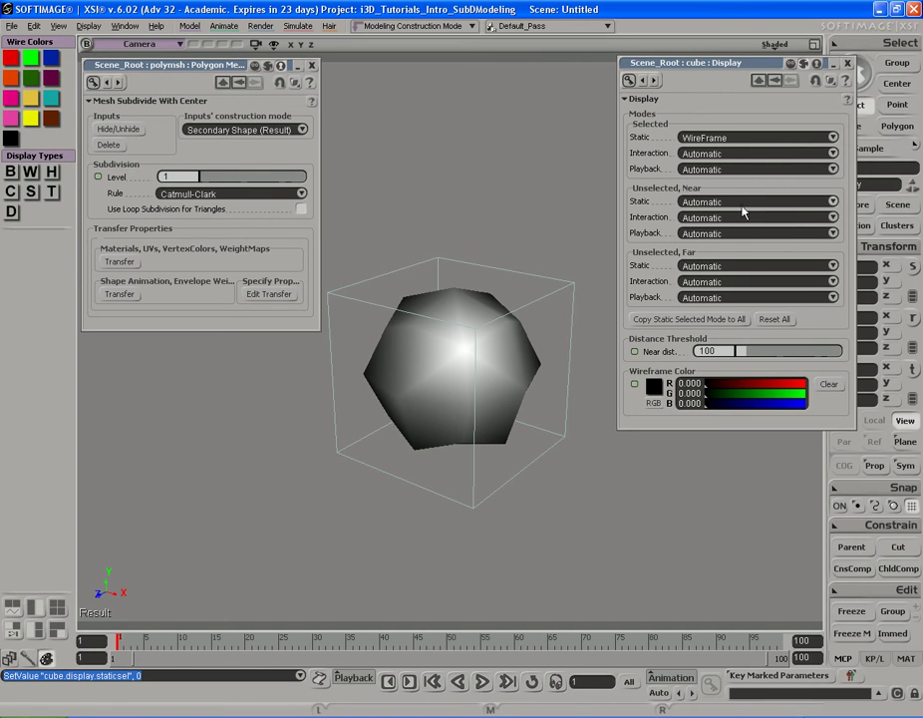
Set Selected Interaction and Playback to WireFrame, then copy Static Selected Mode to all modes
left_click(684, 153)
left_click(738, 176)
left_click(738, 168)
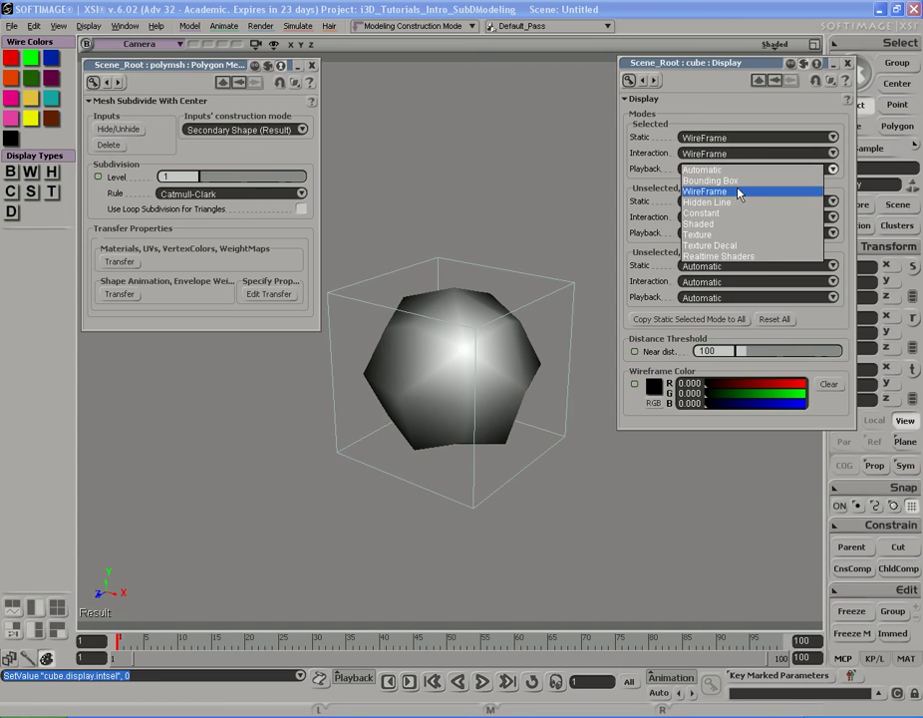
left_click(737, 190)
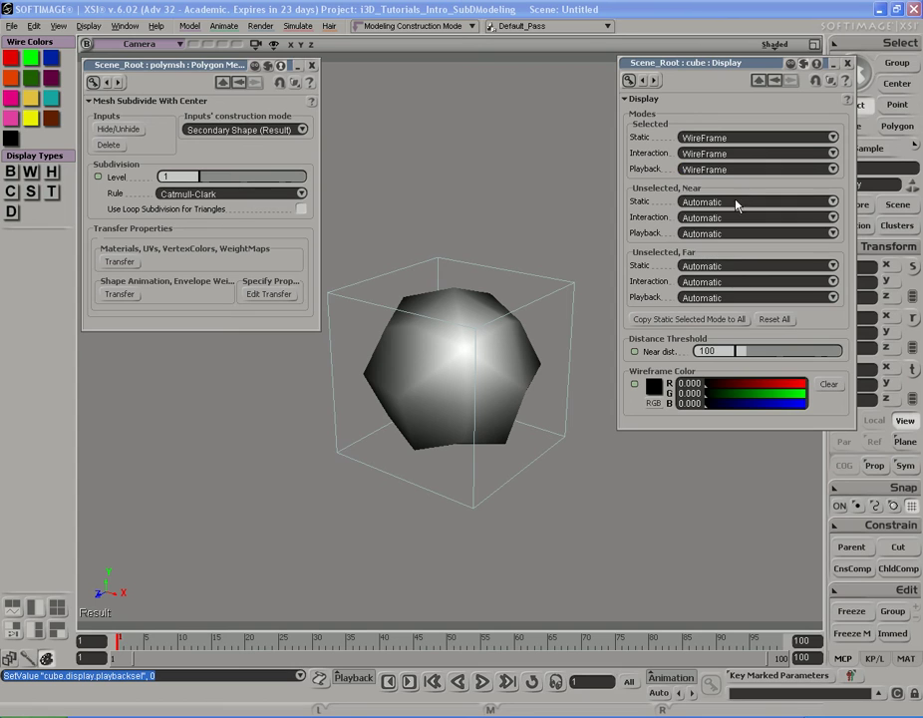
left_click(689, 320)
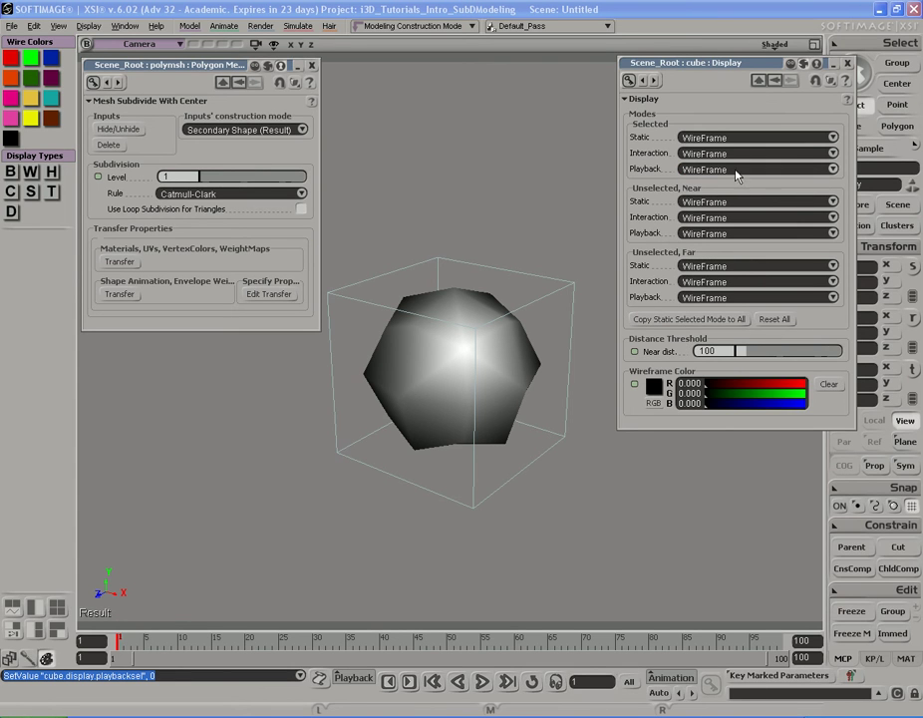
Close the Display editor, reframe the view and deselect to reveal the black wireframe cage
left_click(848, 63)
key("s")
right_click_drag(647, 373, 543, 358)
middle_click_drag(543, 358, 705, 348)
left_click_drag(705, 348, 657, 346)
key("Escape")
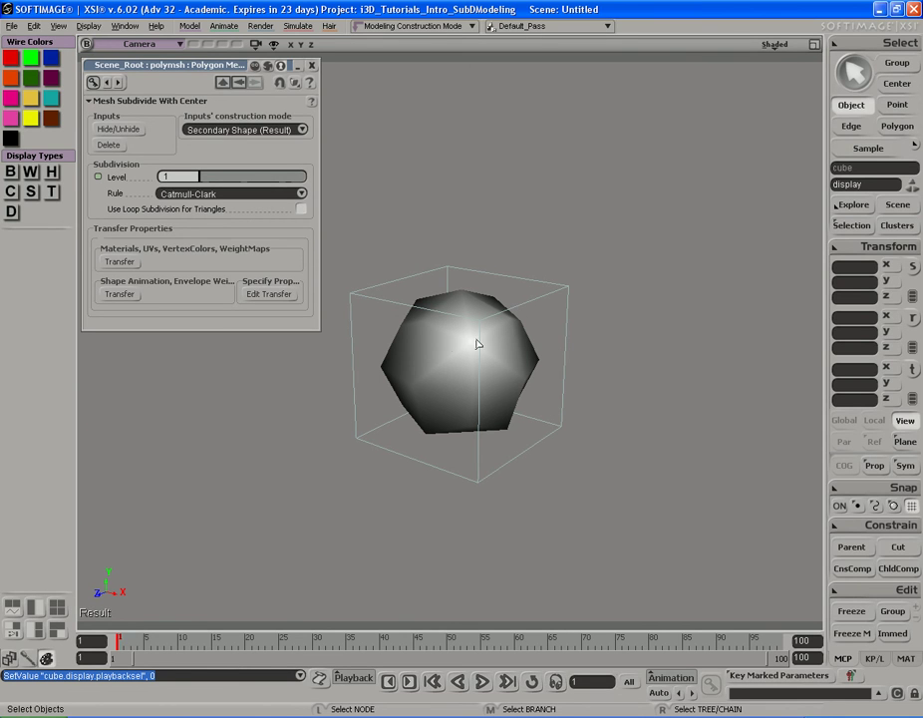
left_click(626, 333)
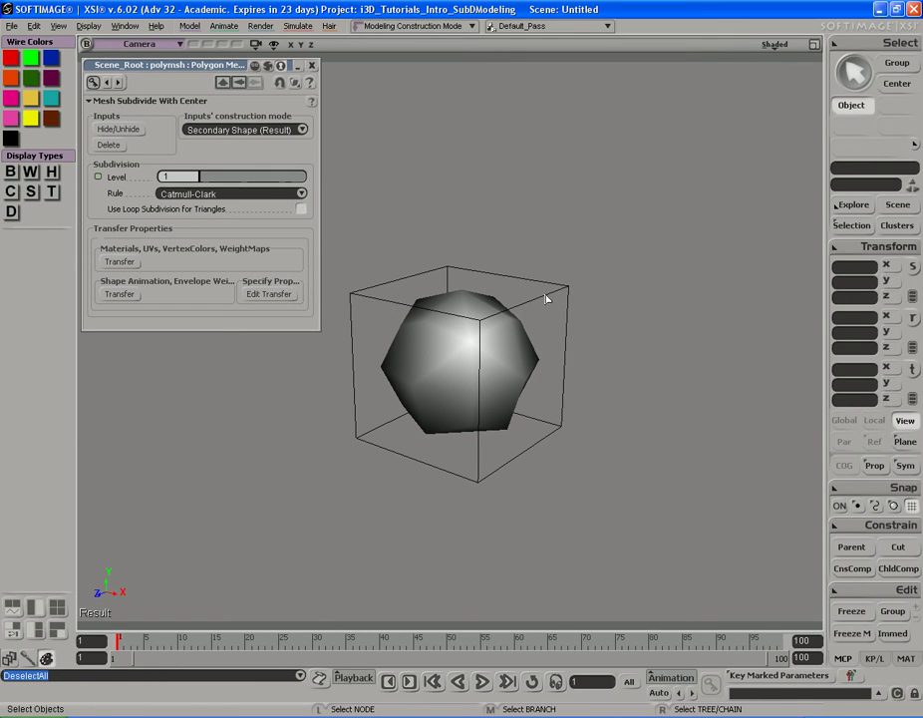